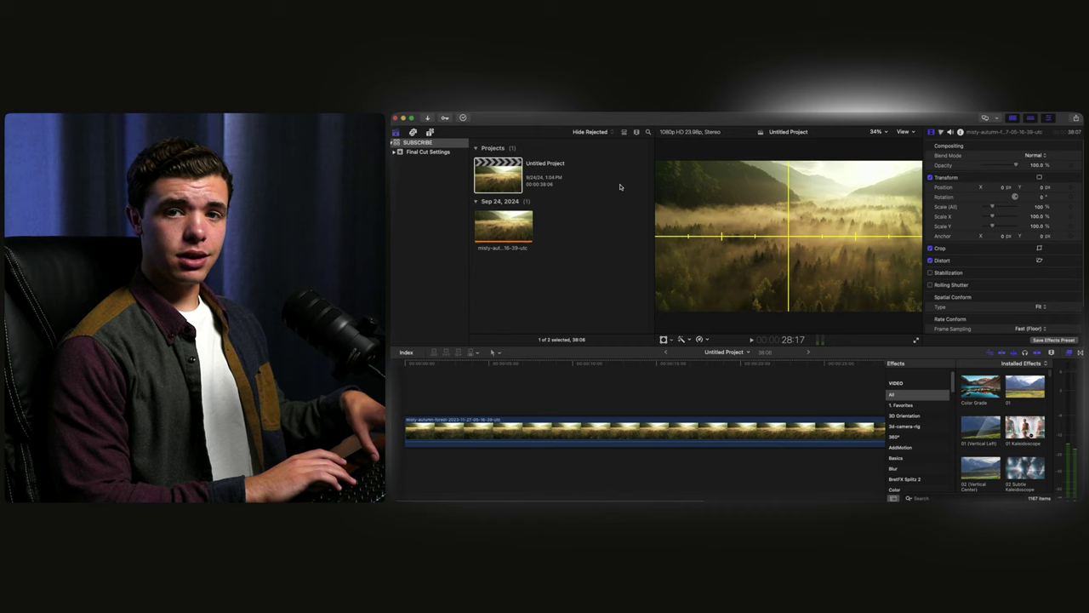
Step: Open Final Cut Pro Settings and review the Playback pane's background render and pre/post-roll options
key(super+comma)
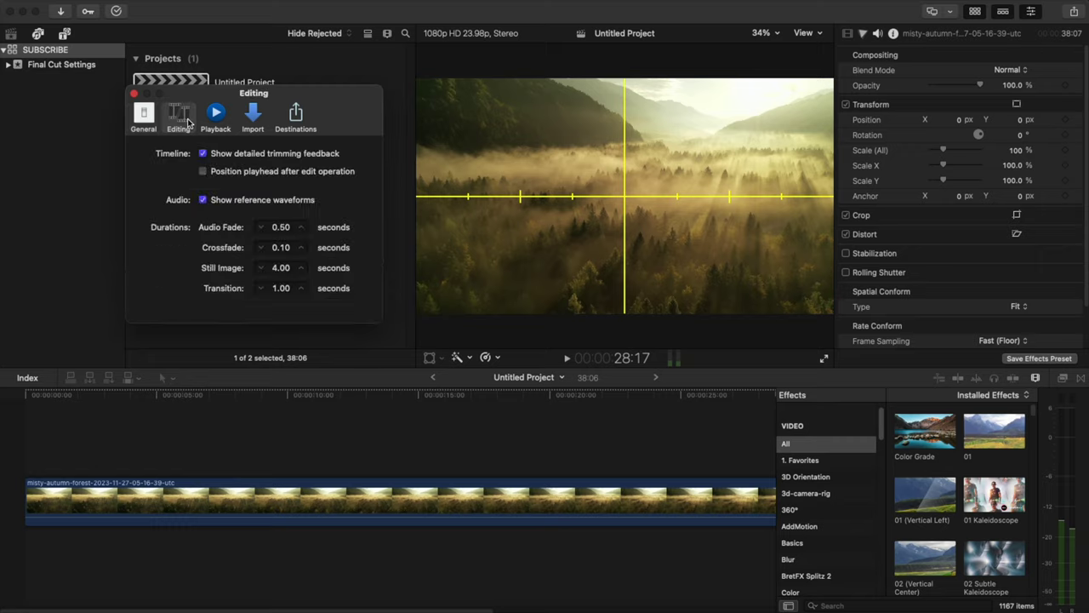
click(215, 119)
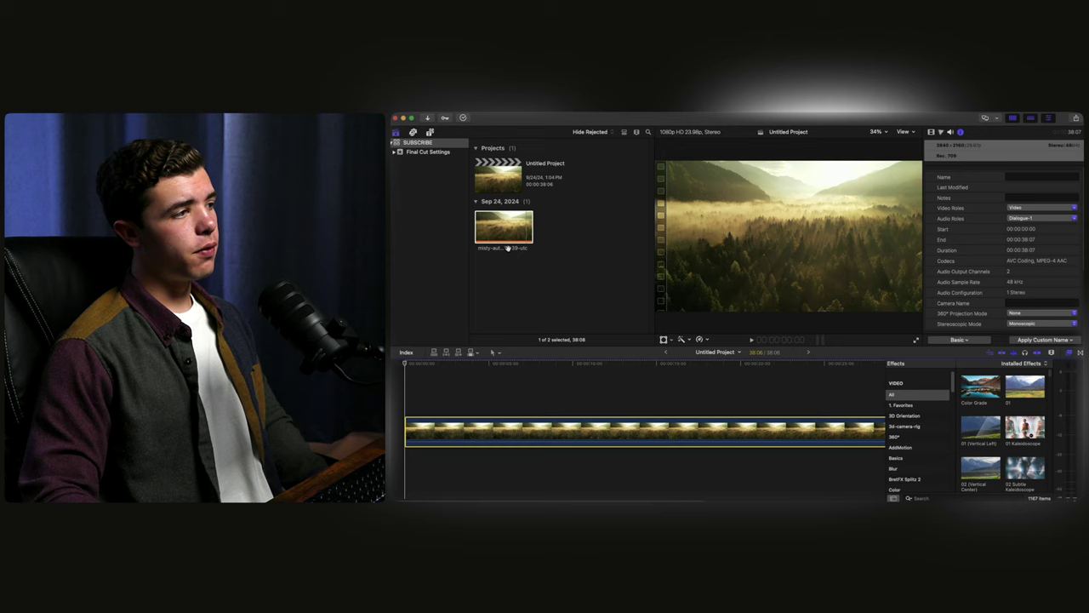
Step: Select the forest clip in the browser so its details appear in the inspector
click(183, 213)
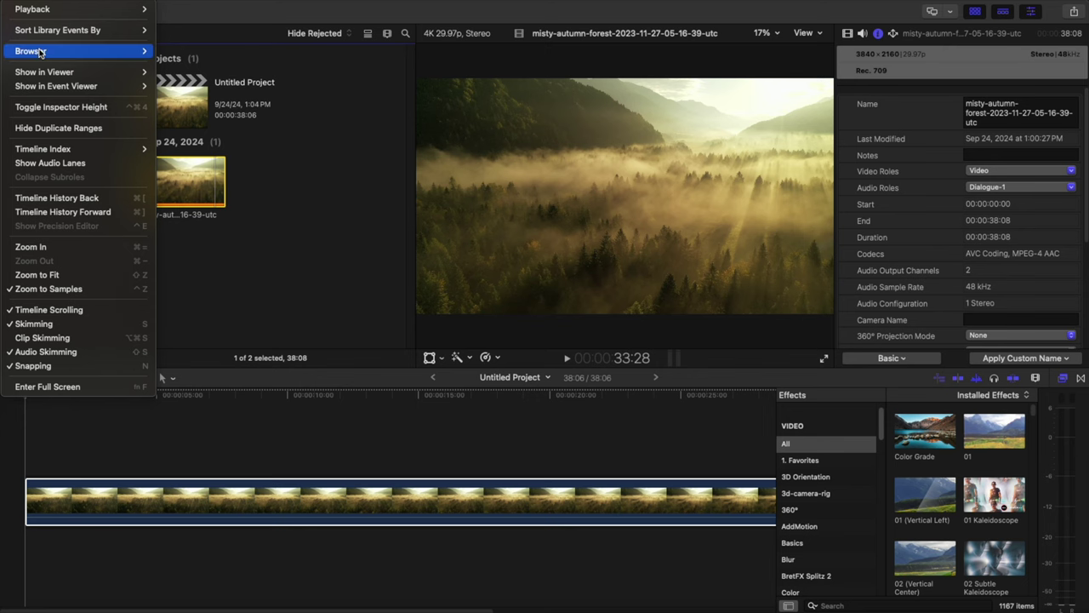
mouse_move(39, 53)
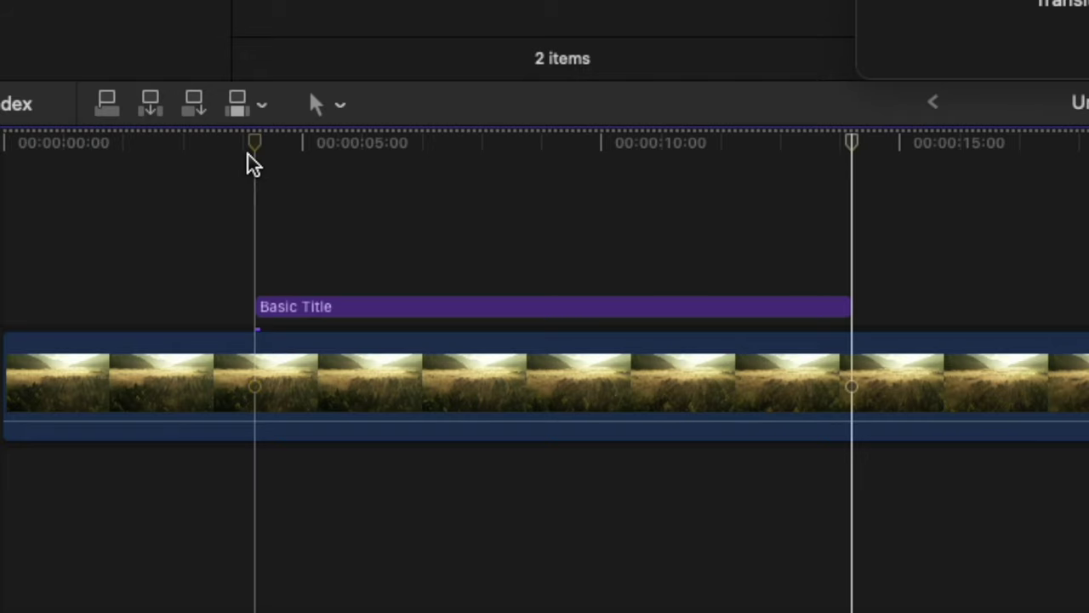
drag(474, 365, 644, 365)
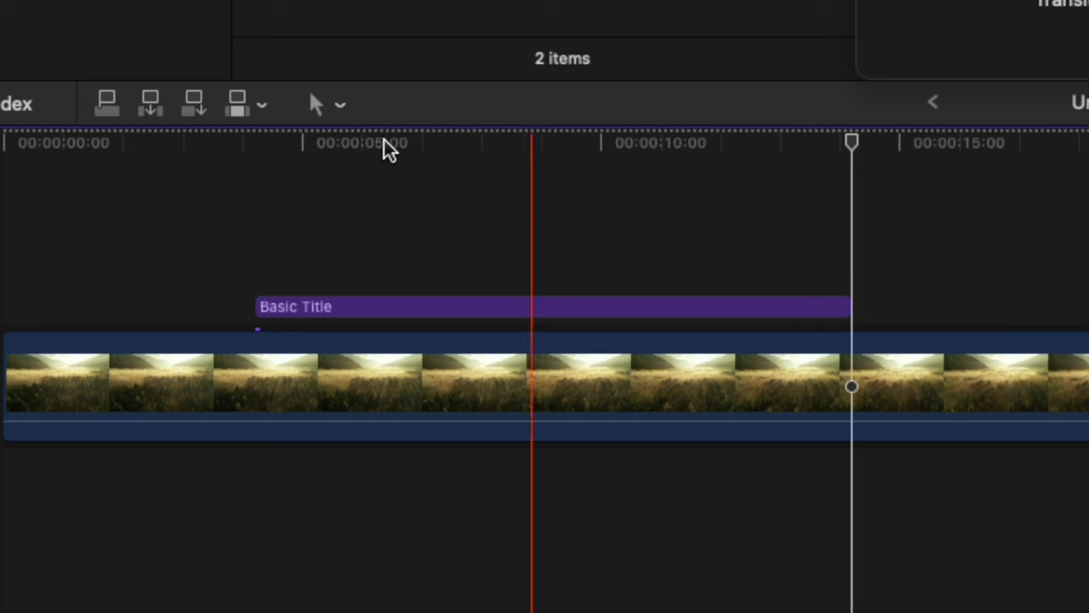
click(275, 161)
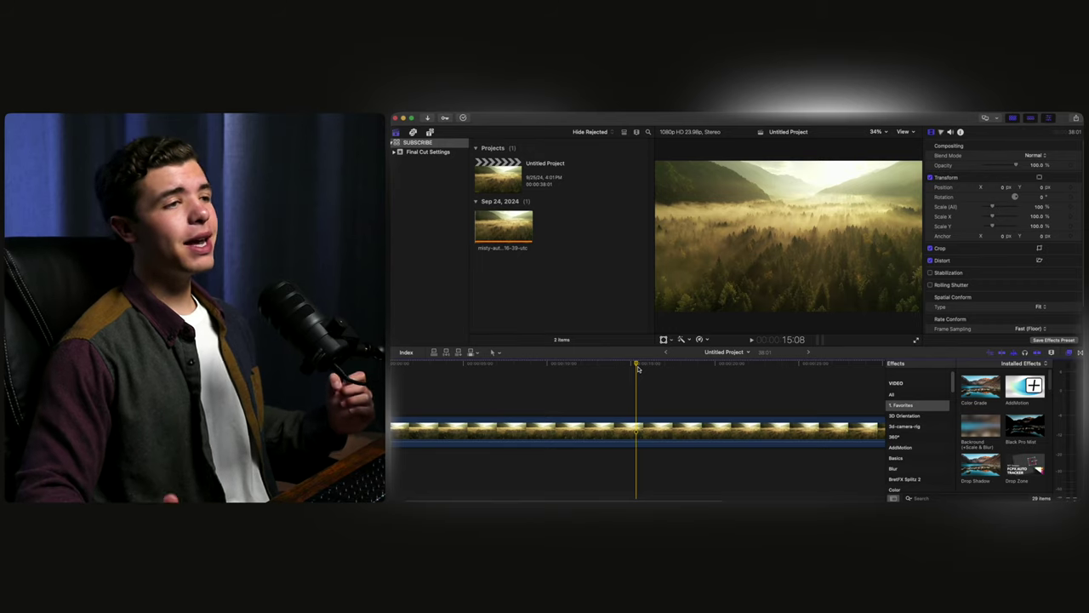
Step: Set the viewer's playback quality to Better Performance
click(904, 131)
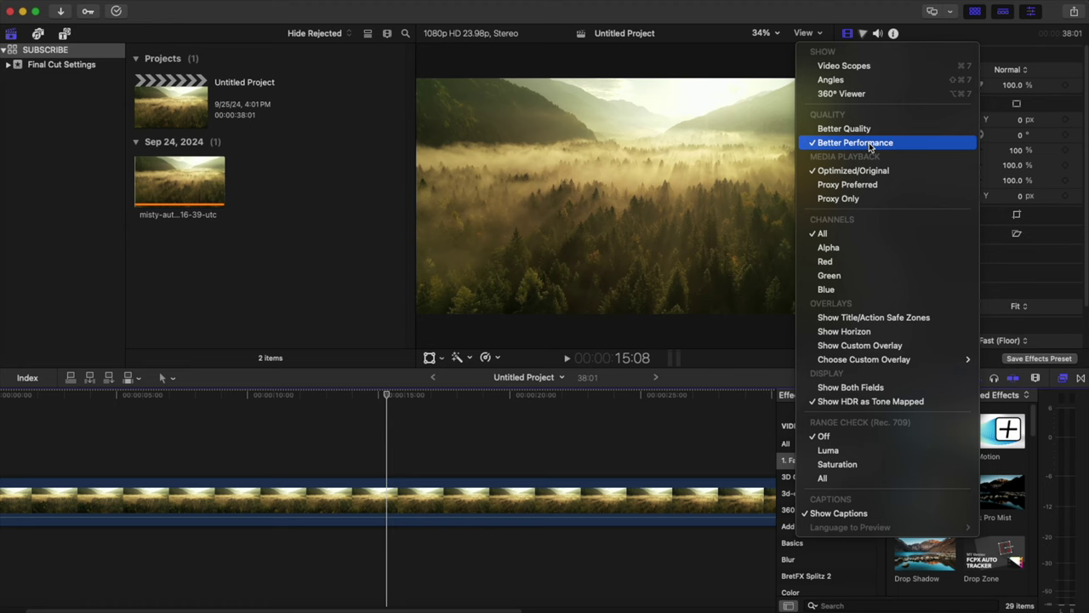
click(873, 128)
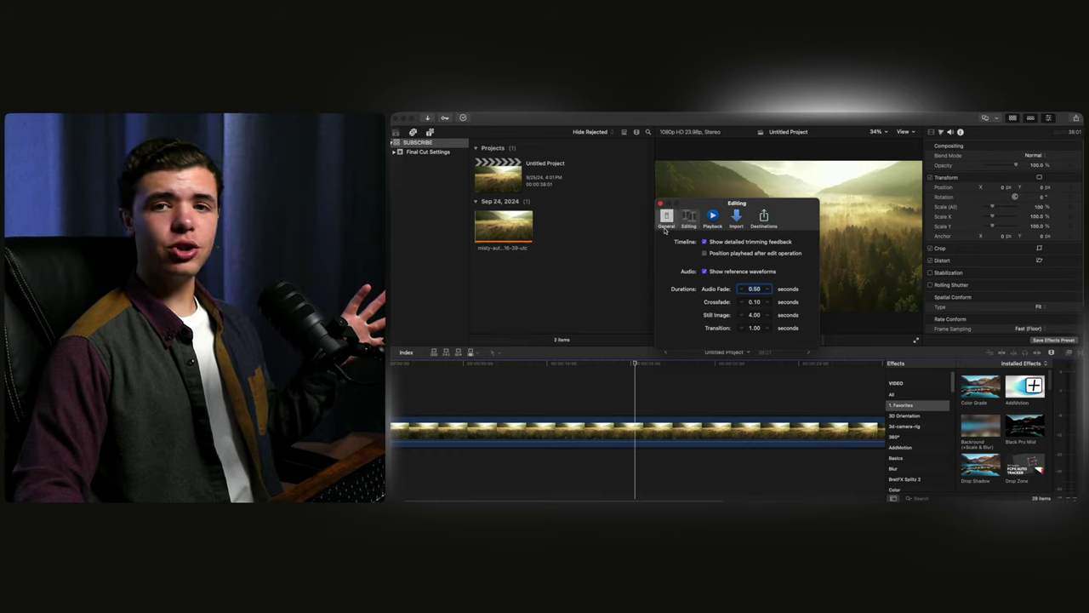
Step: Make Color Wheels the default color correction in General settings, then view the forest clip's color controls
click(435, 170)
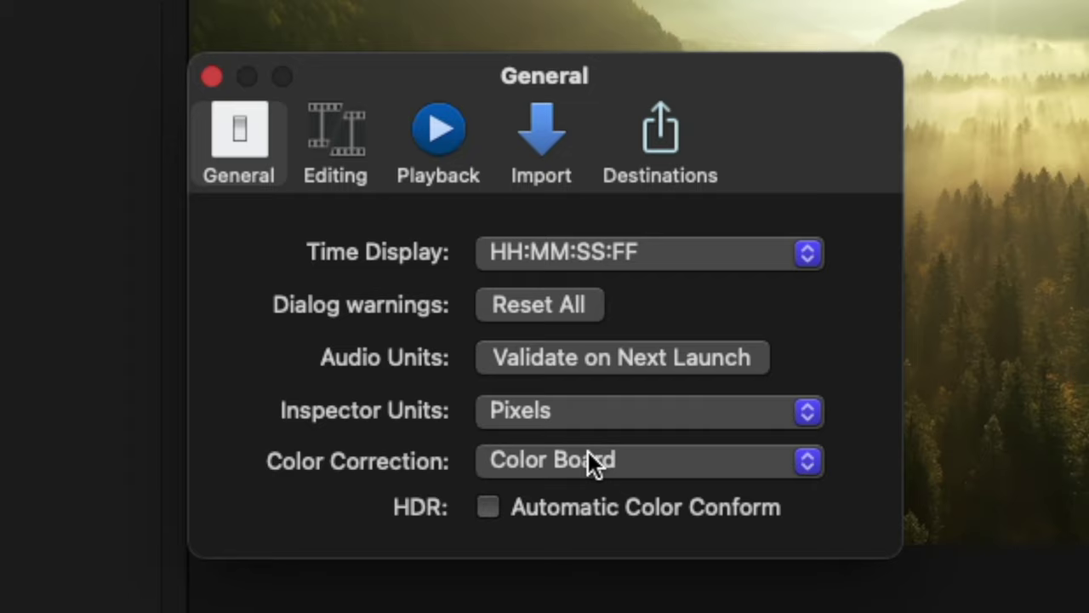
click(588, 458)
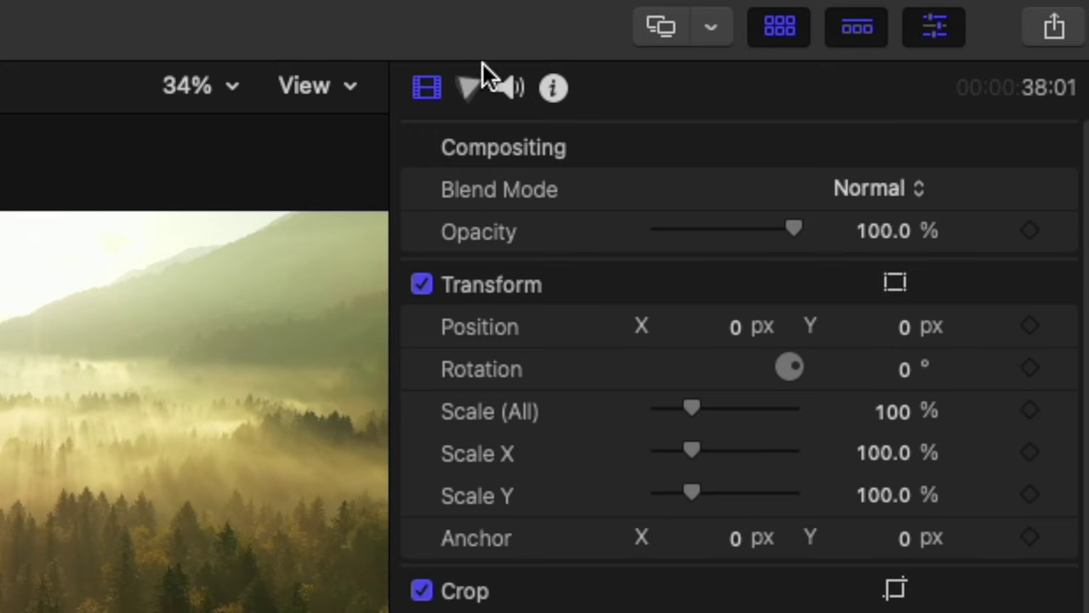
click(469, 88)
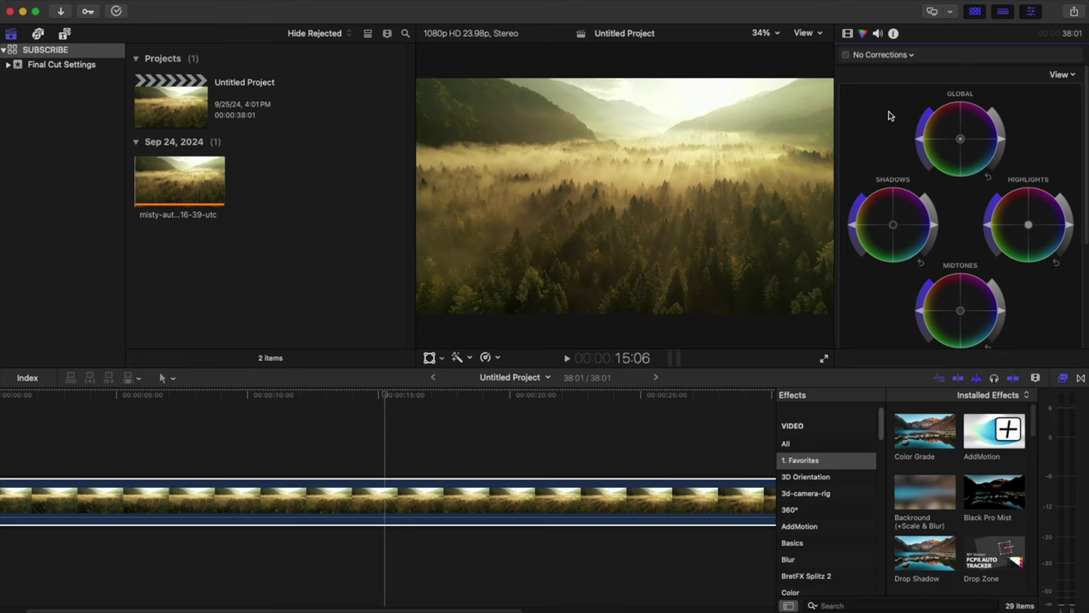
scroll(892, 172, down, 2)
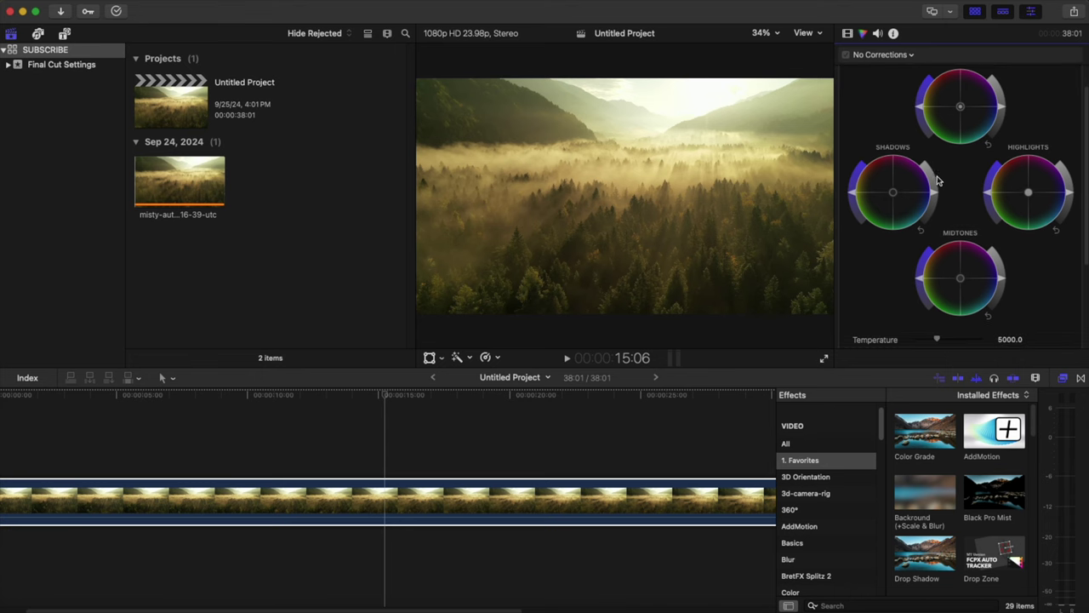
scroll(939, 181, up, 2)
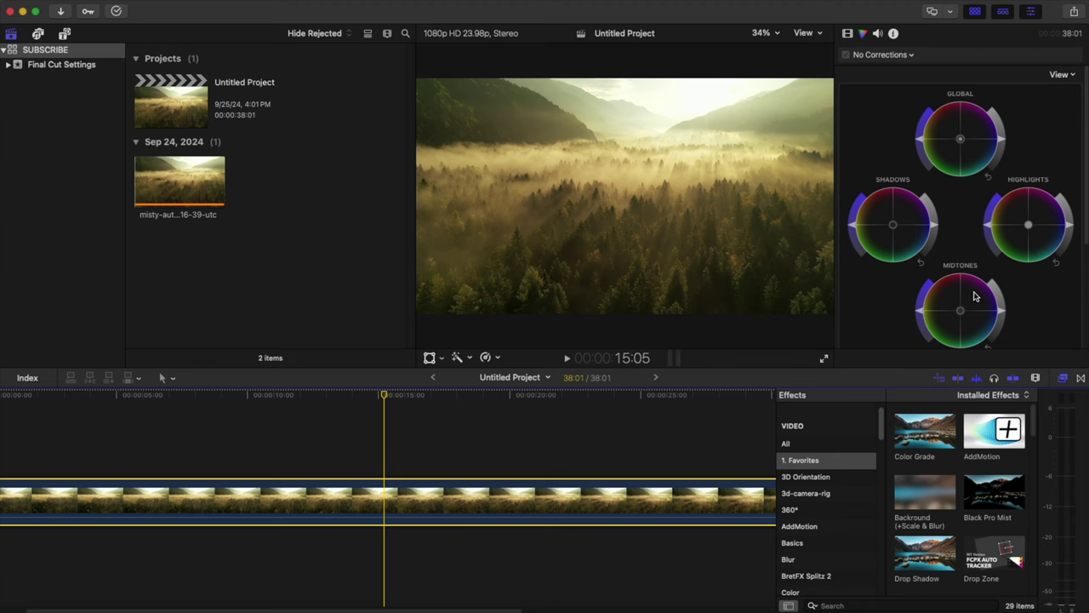
Step: Nudge the Temperature slider to create Color Wheels 1, reset it, and expand the inspector to full height
scroll(970, 300, down, 5)
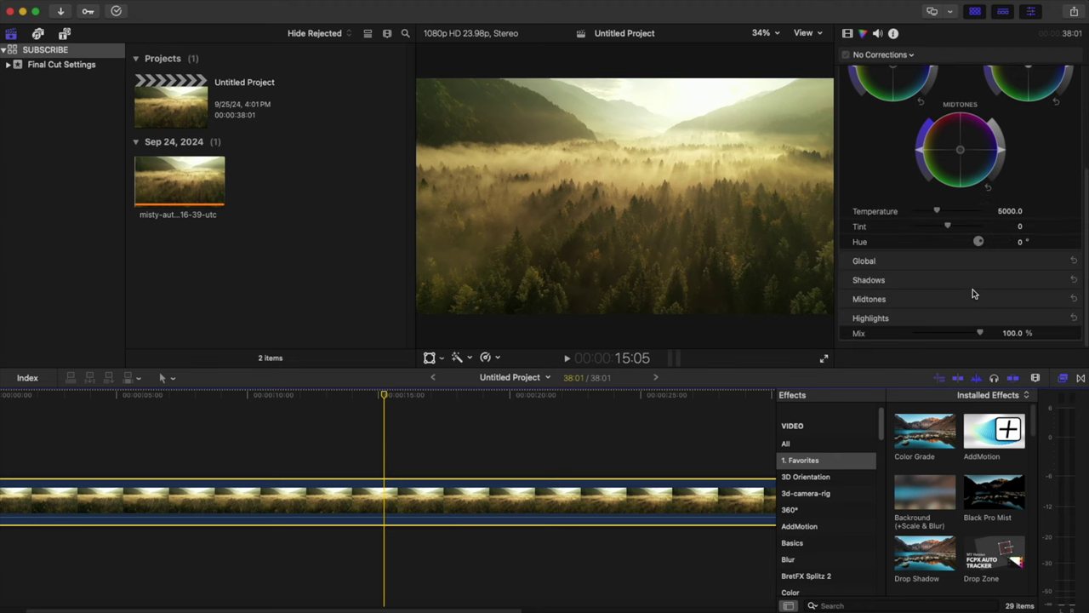
scroll(970, 287, up, 5)
scroll(970, 289, down, 5)
scroll(971, 289, up, 5)
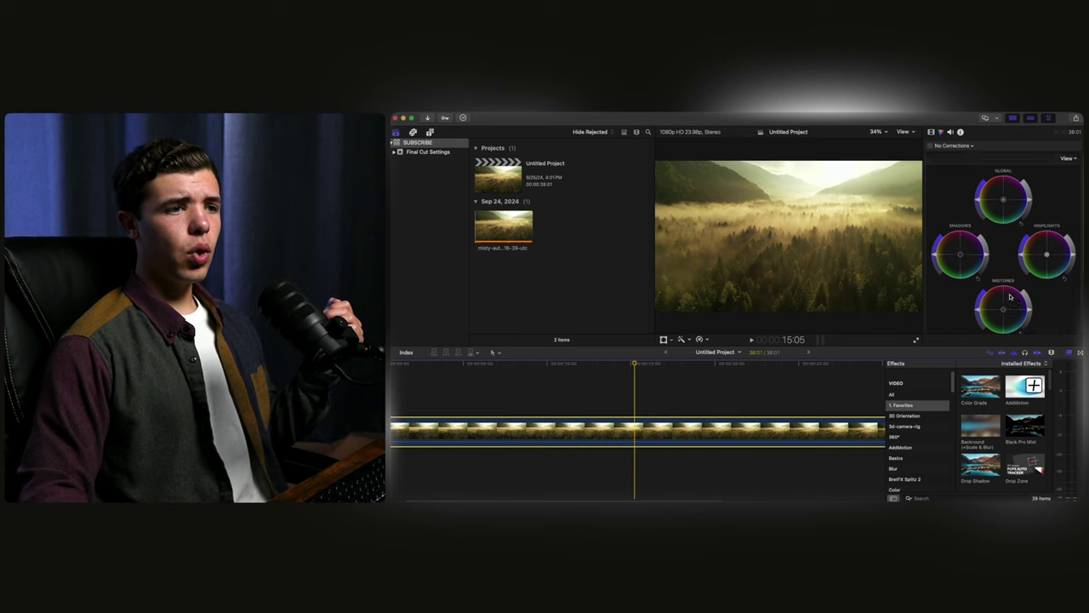
scroll(1010, 296, down, 5)
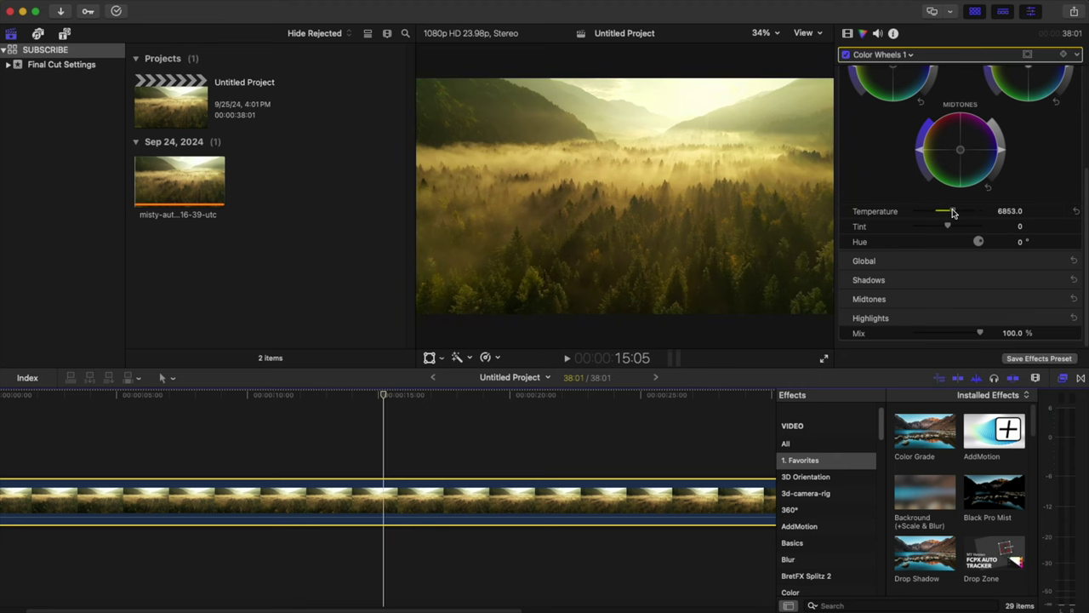
scroll(954, 213, up, 5)
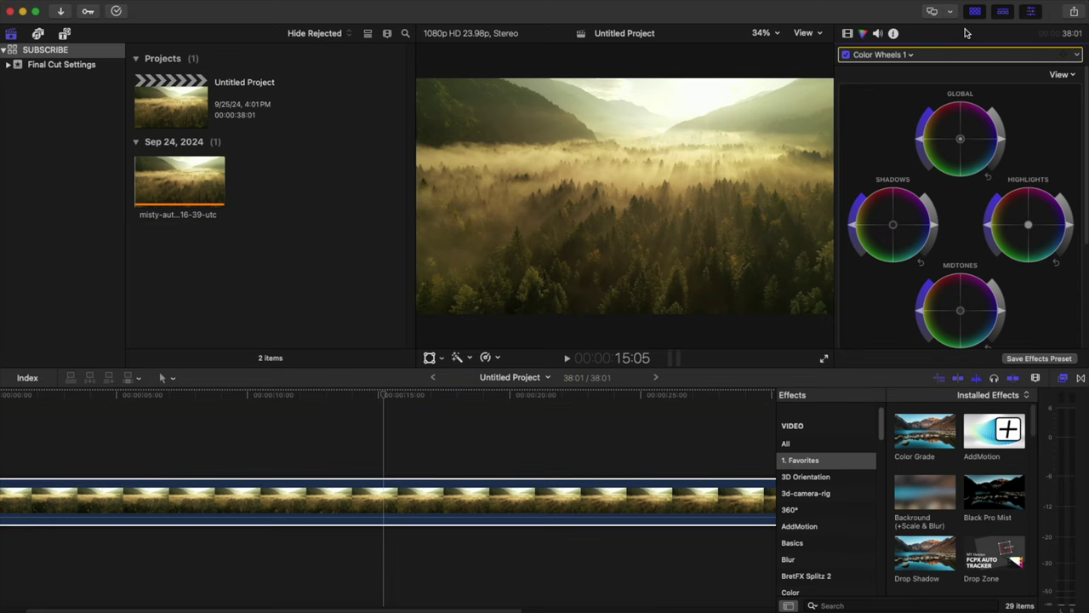
double_click(966, 33)
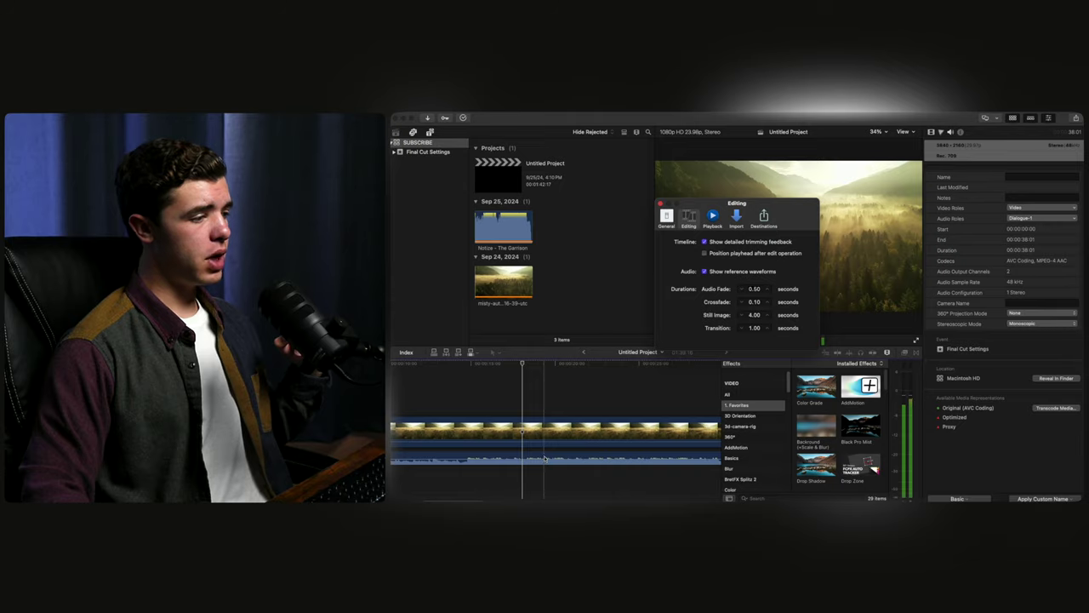
Step: Select the timeline's audio clip and toggle Show reference waveforms in the Editing settings
click(545, 460)
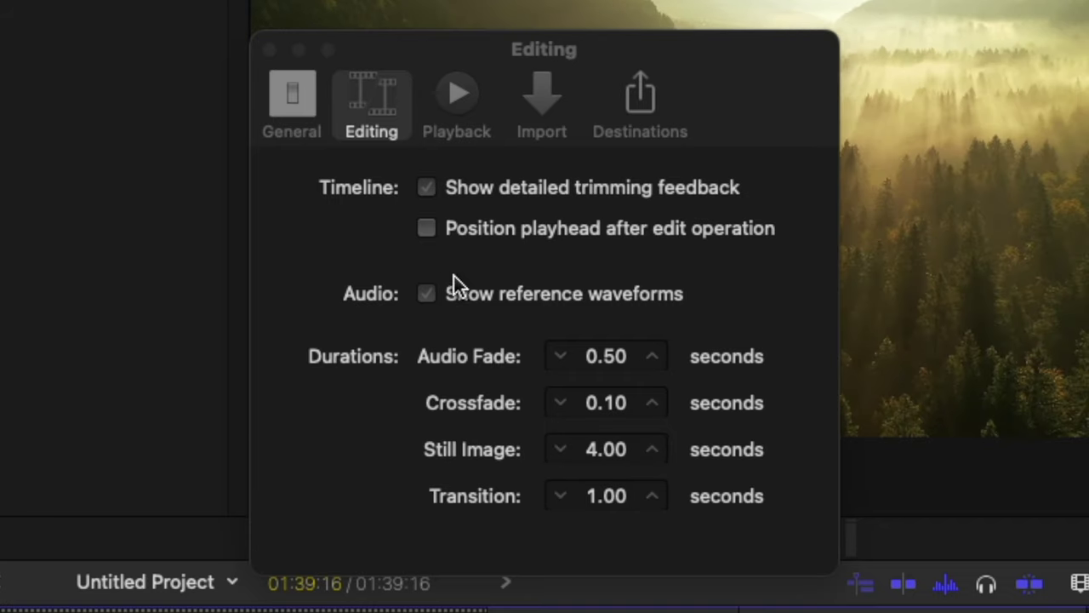
click(435, 292)
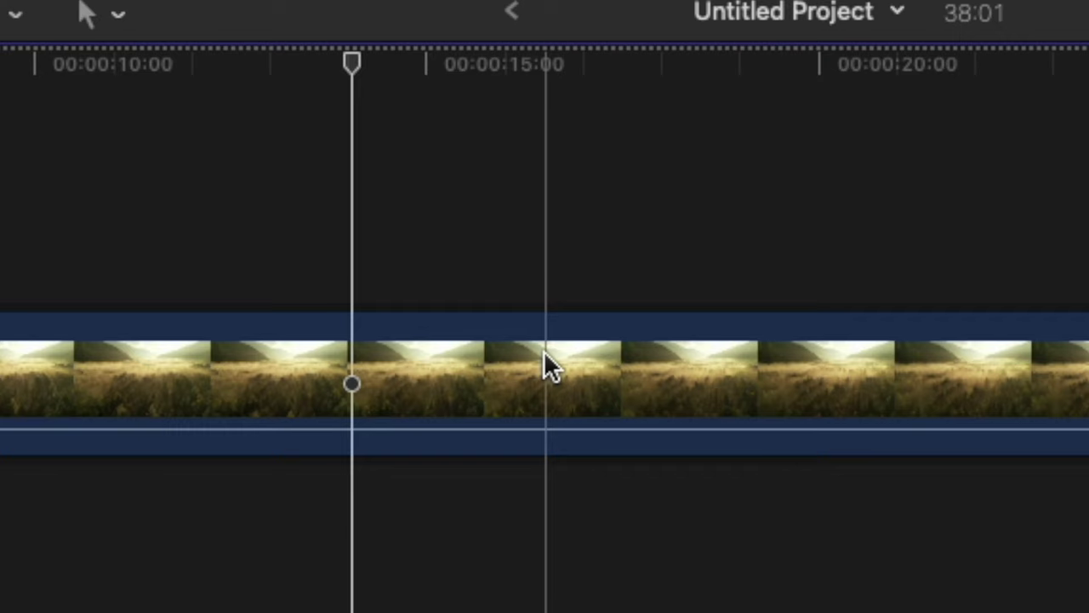
click(544, 351)
drag(544, 350, 597, 183)
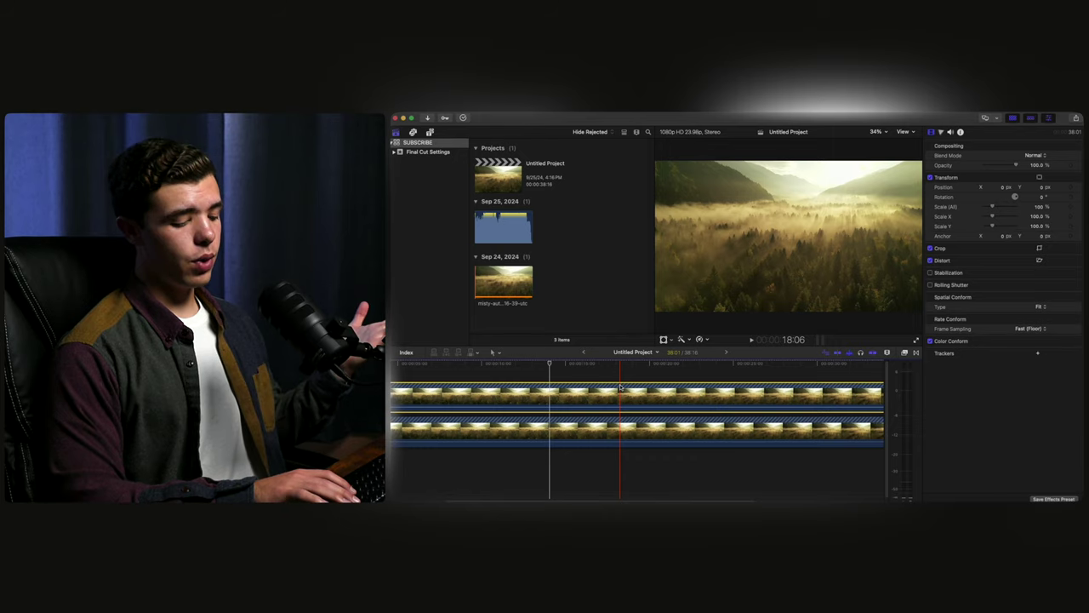
key(Delete)
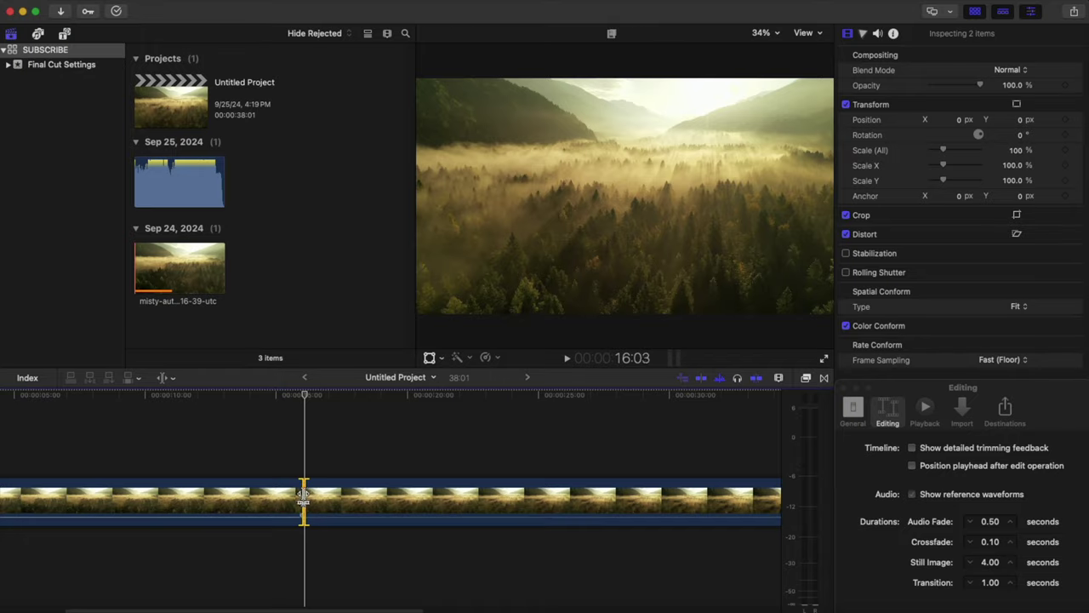
Step: Drag the field clip's edit point back and forth to trim it with the two-up preview
mouse_move(304, 497)
mouse_down()
mouse_move(382, 496)
mouse_move(268, 497)
mouse_move(324, 497)
mouse_up()
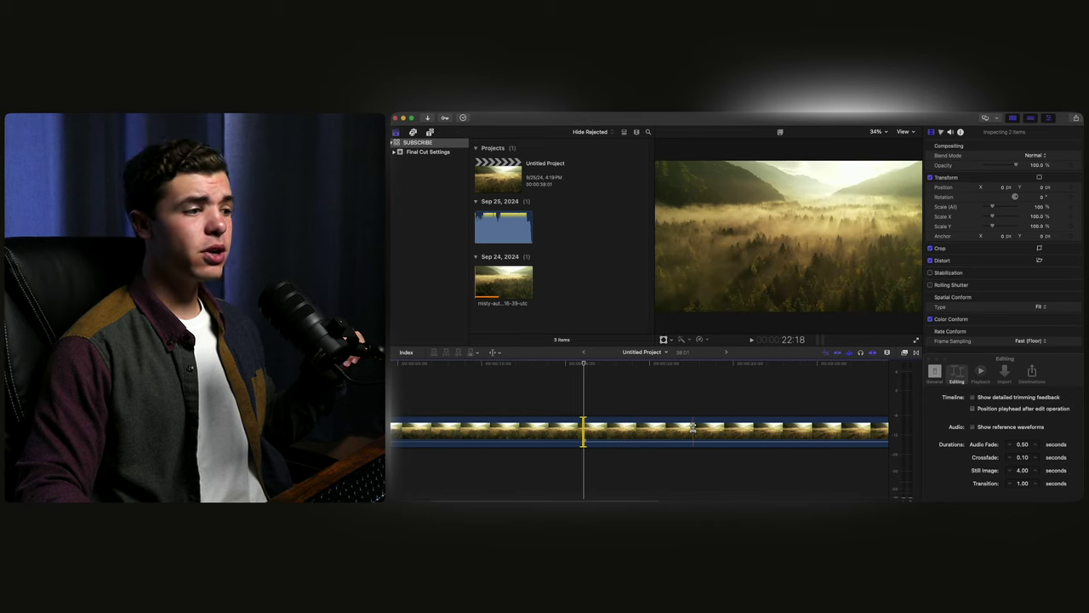
drag(692, 428, 816, 436)
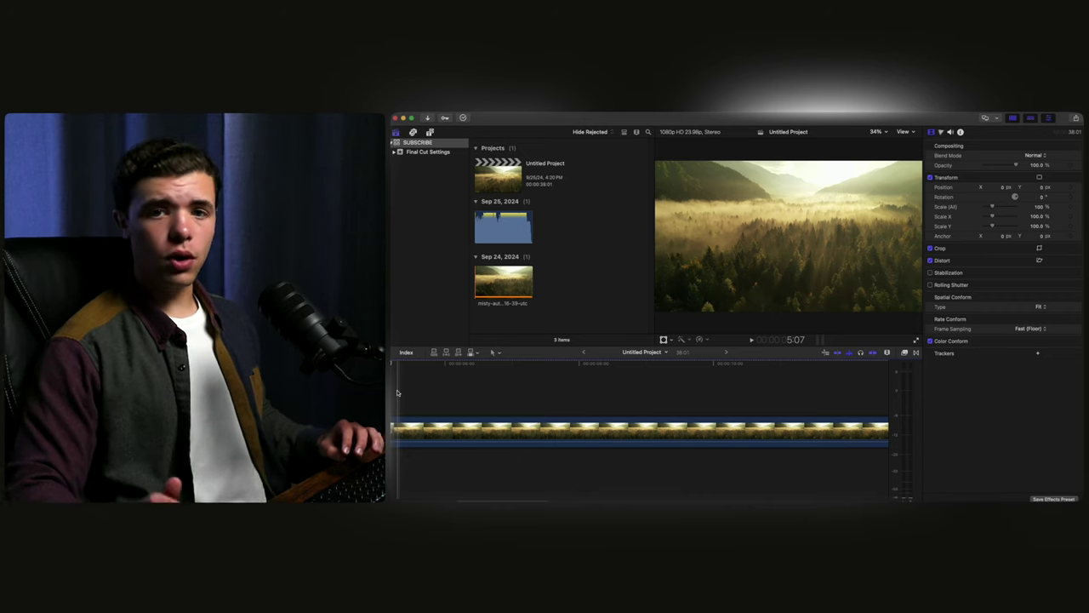
Step: Start timeline playback with the spacebar
key(space)
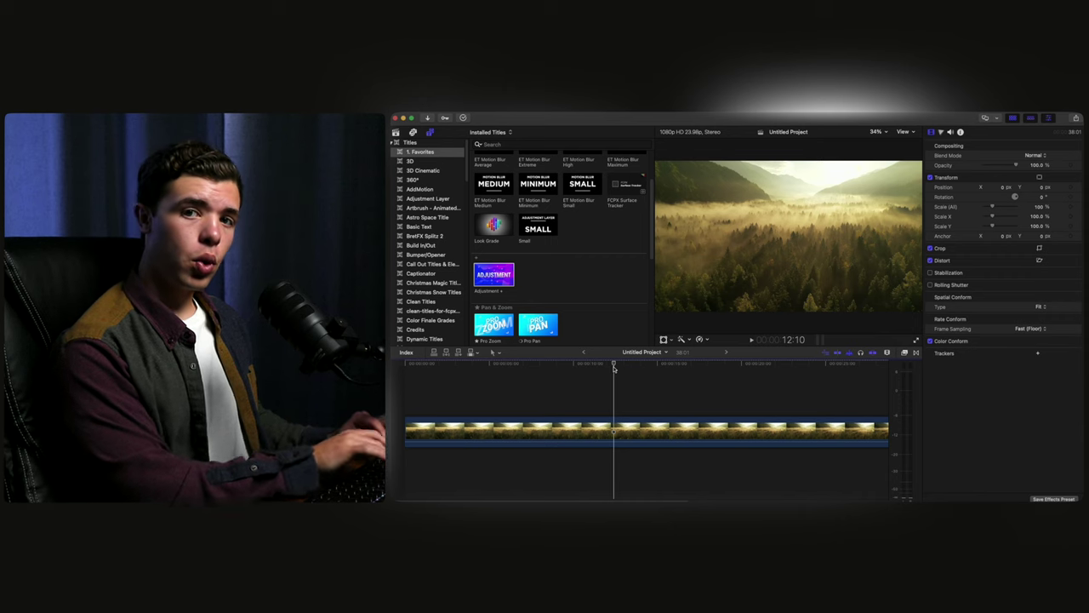
Step: Connect three Adjustment + clips: one at the playhead, one further along, one earlier
key(q)
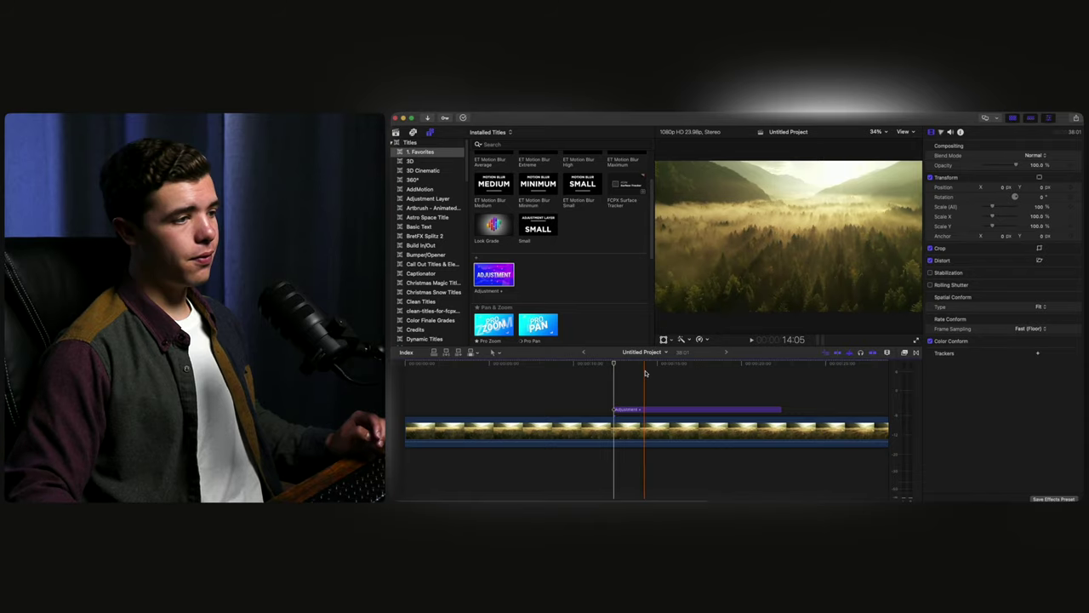
key(q)
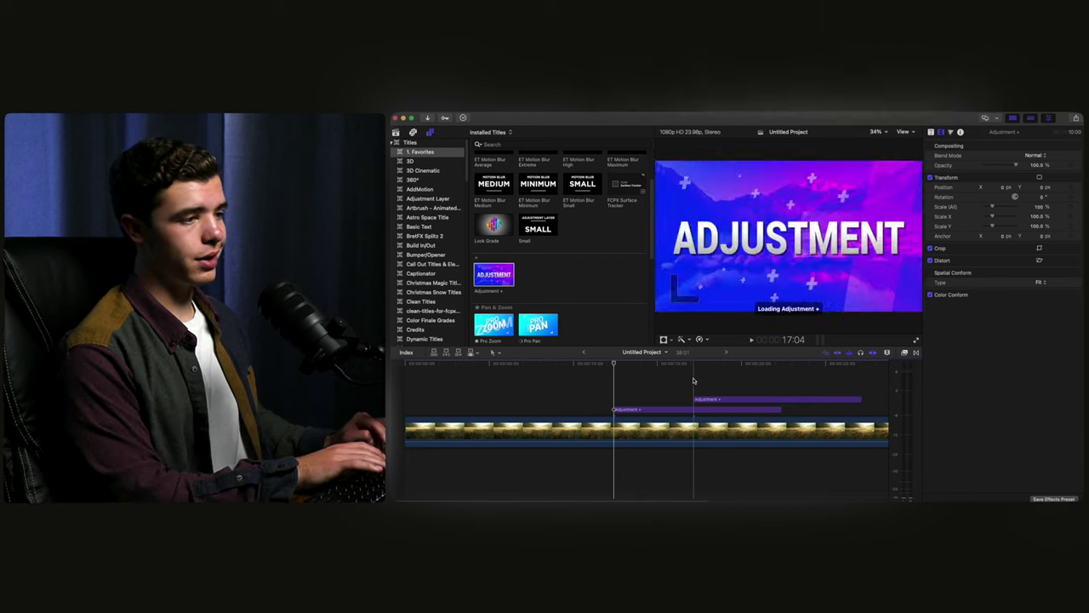
key(q)
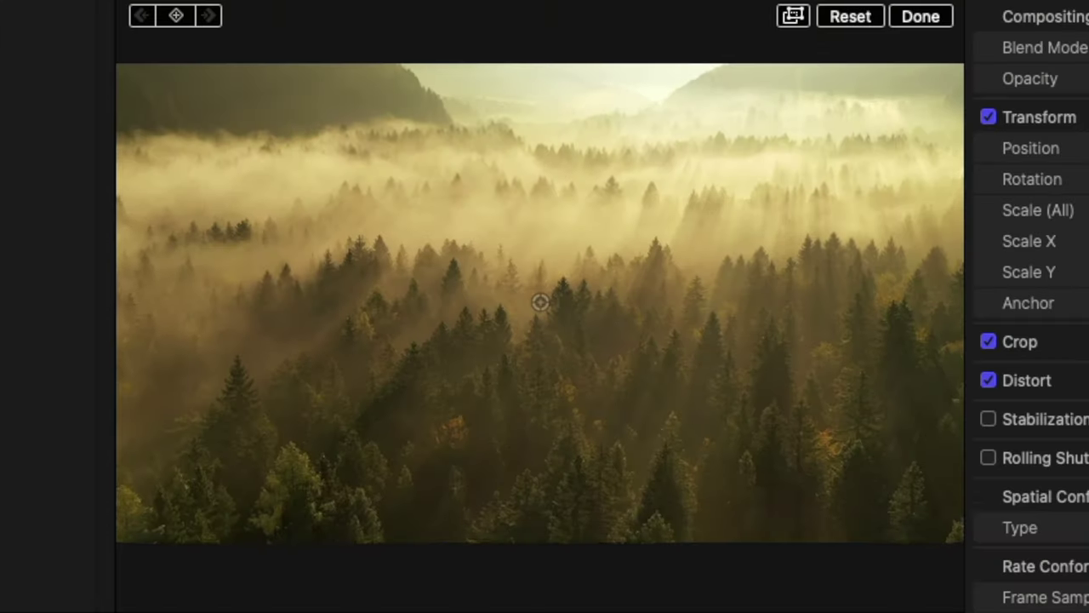
Step: Scale the forest footage to 163.42% from its corner and reveal the area outside the frame
drag(920, 161, 864, 195)
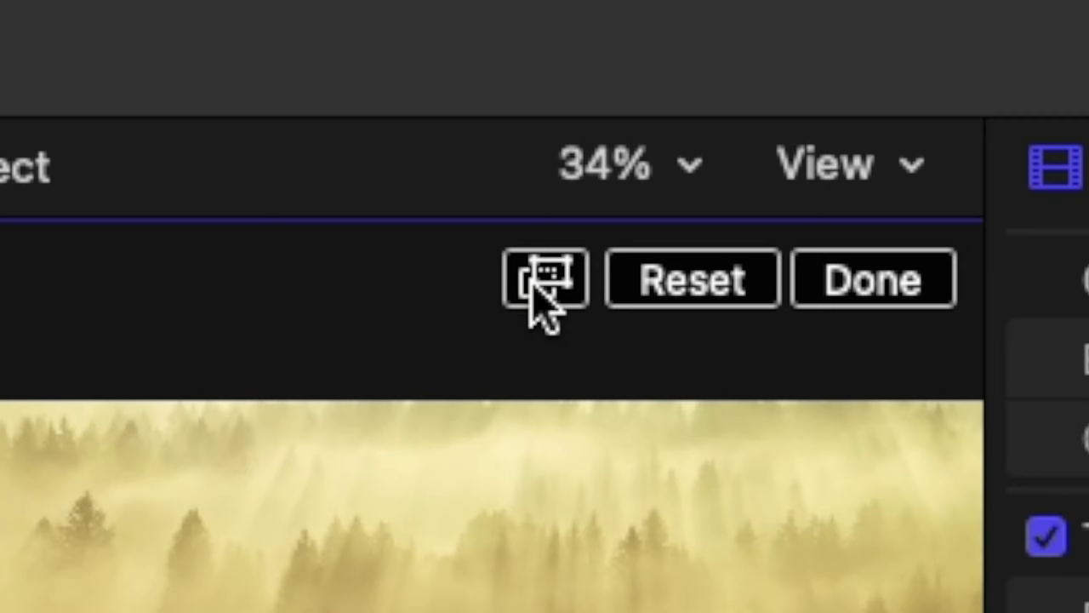
click(545, 279)
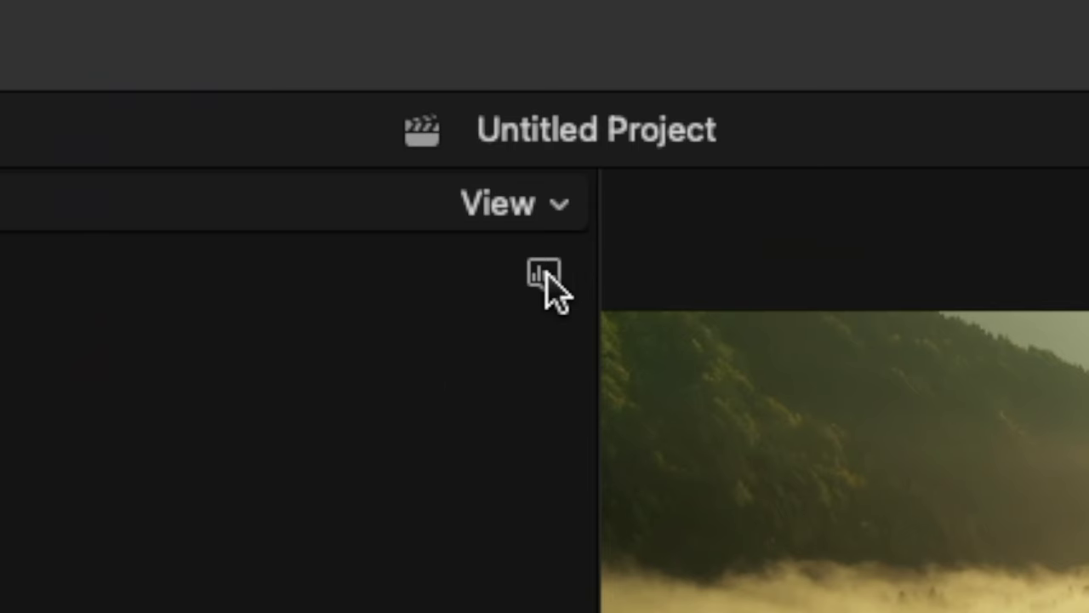
Step: Choose the Vectorscope and RGB Overlay as the video scopes displayed beside the viewer
click(546, 274)
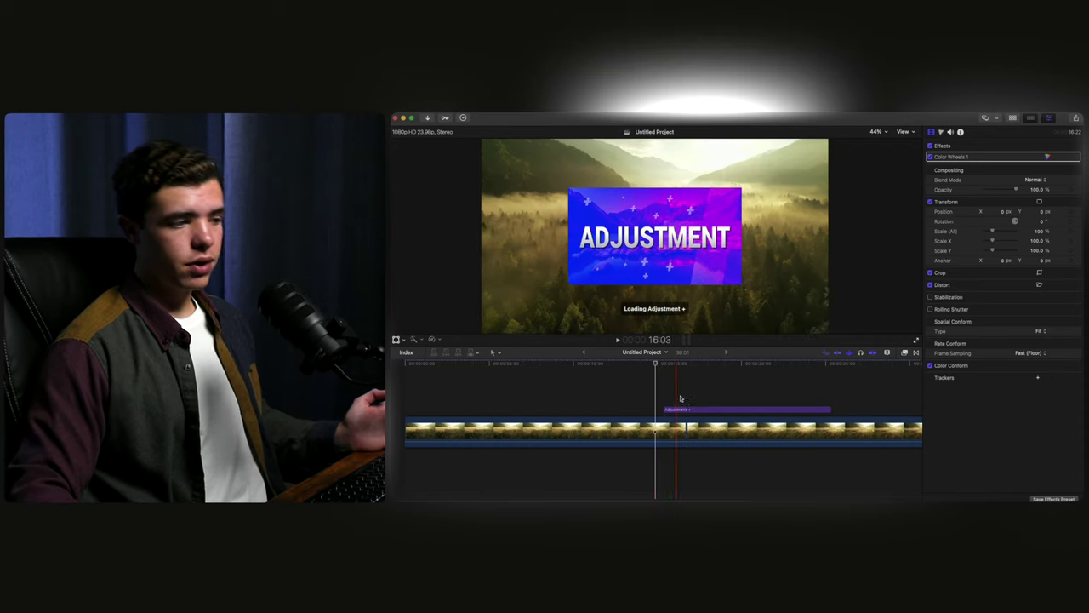
Step: Shift the Adjustment + clip later, then snap its start back onto the cut in the forest clip
drag(678, 401, 717, 402)
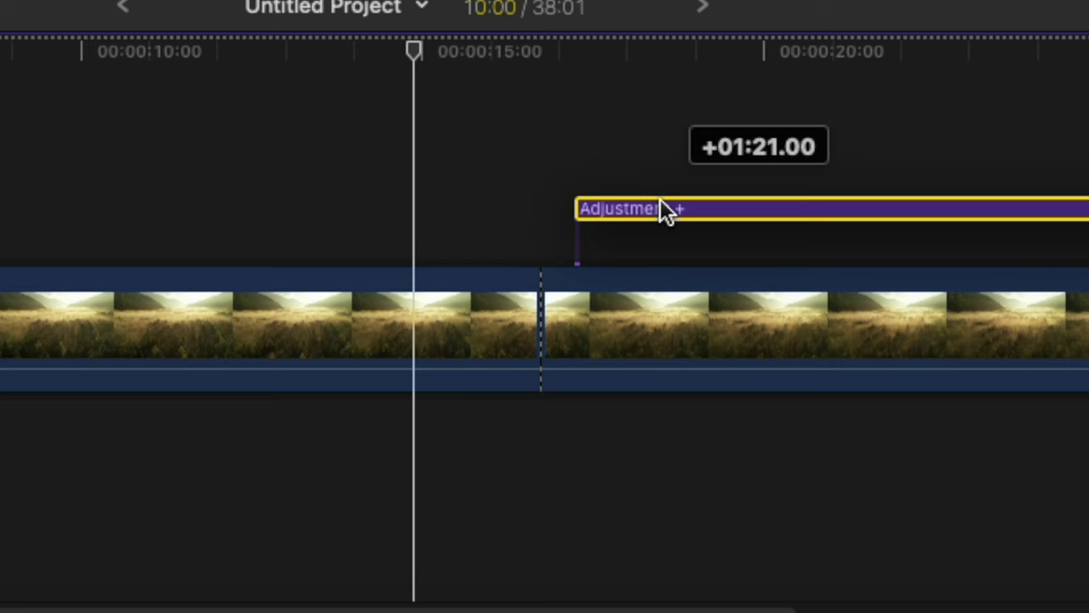
drag(662, 202, 630, 201)
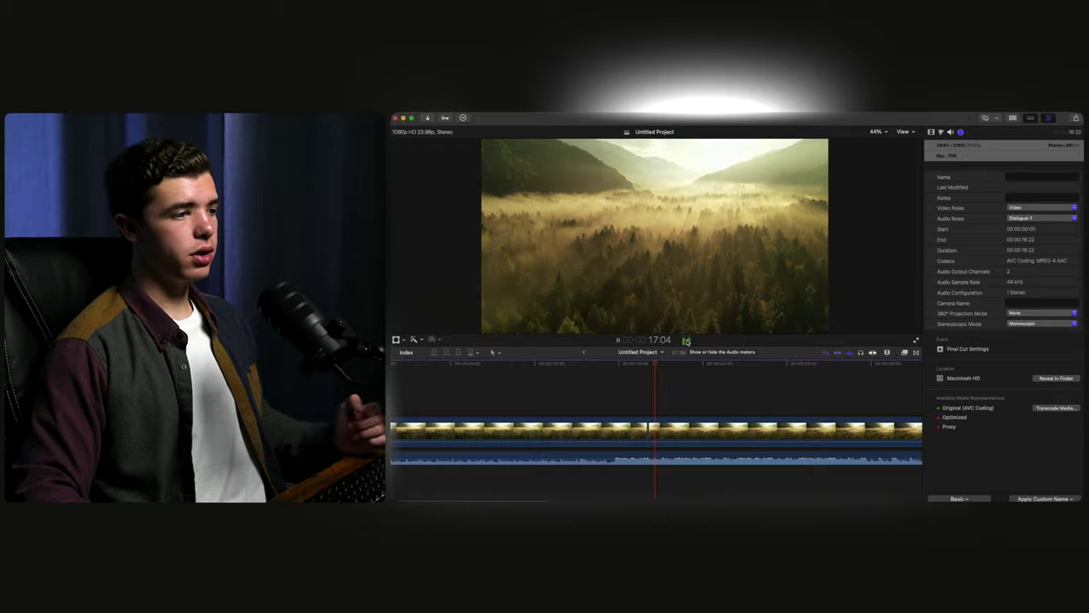
Step: Display the audio level meters next to the timeline
click(686, 341)
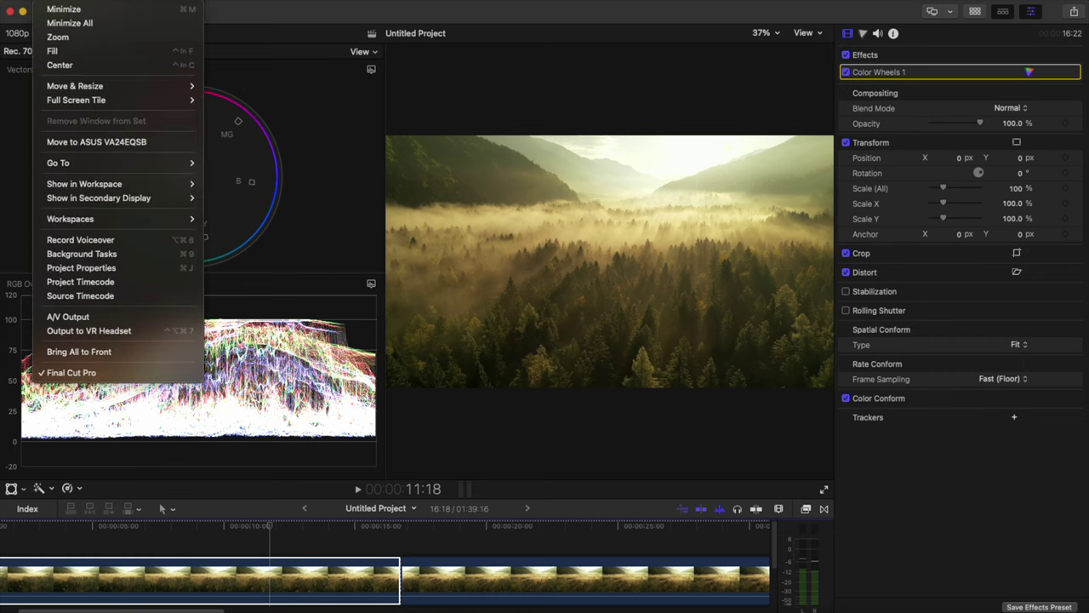
Step: Save the current panel layout as Untitled Workspace and make that workspace active
mouse_move(117, 226)
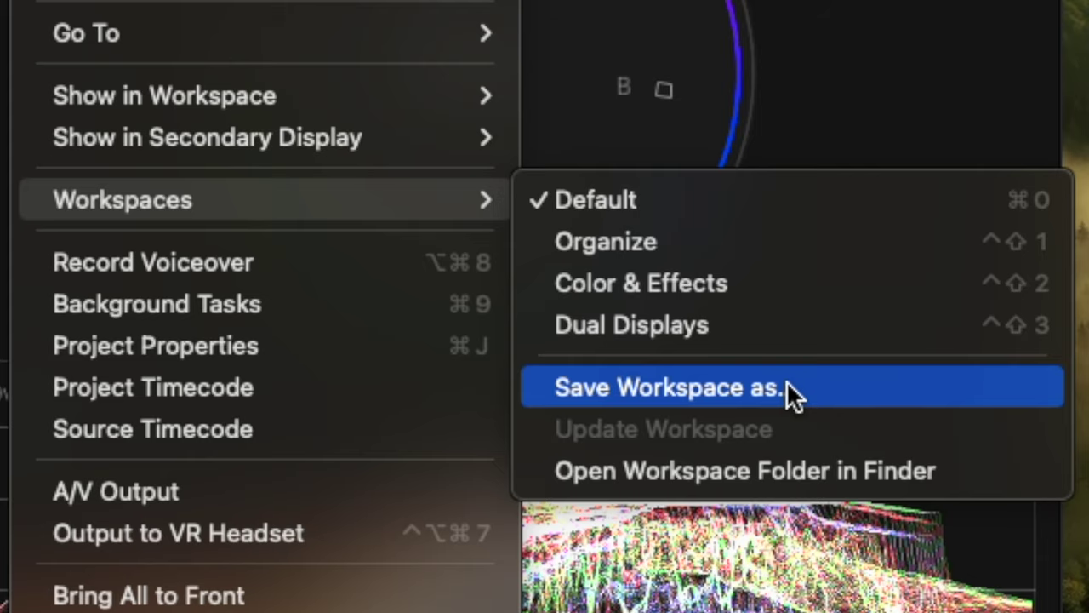
click(293, 282)
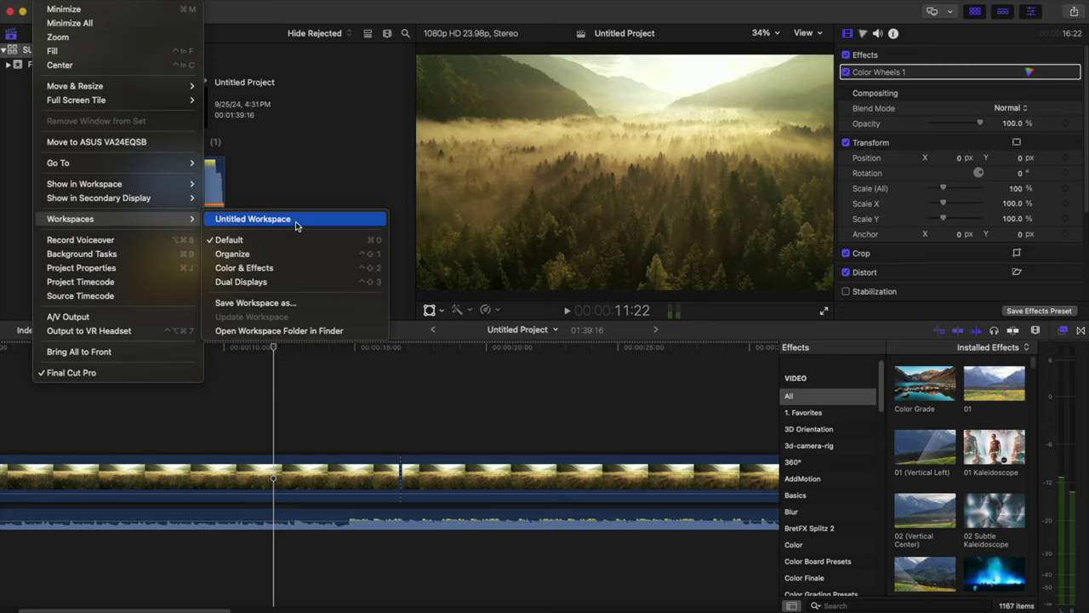
click(295, 222)
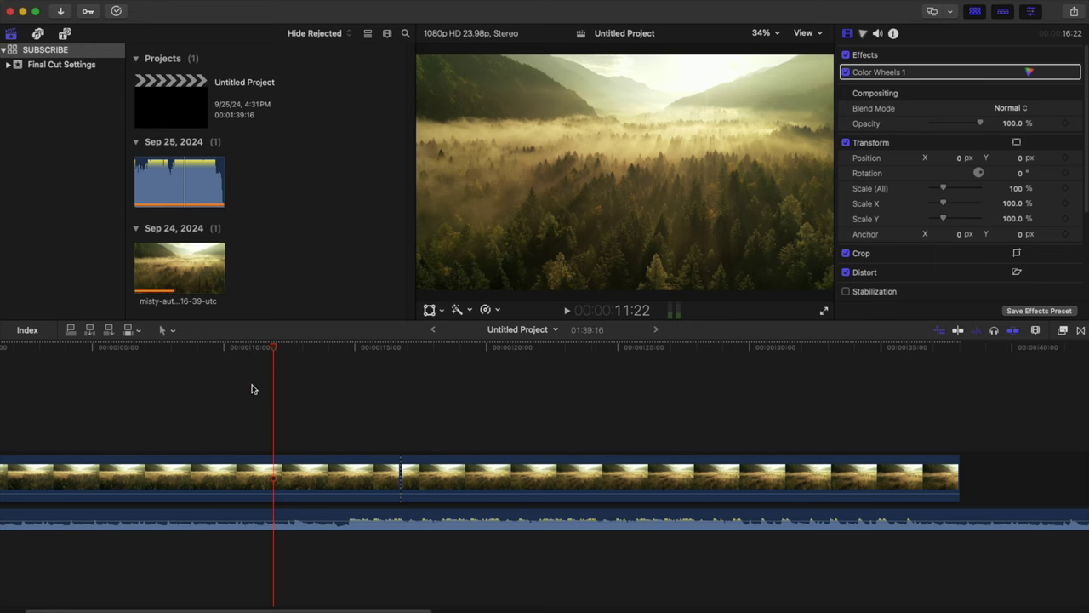
Step: Move the playhead to about 24:15, then jump it back to the previous cut
click(423, 366)
click(605, 394)
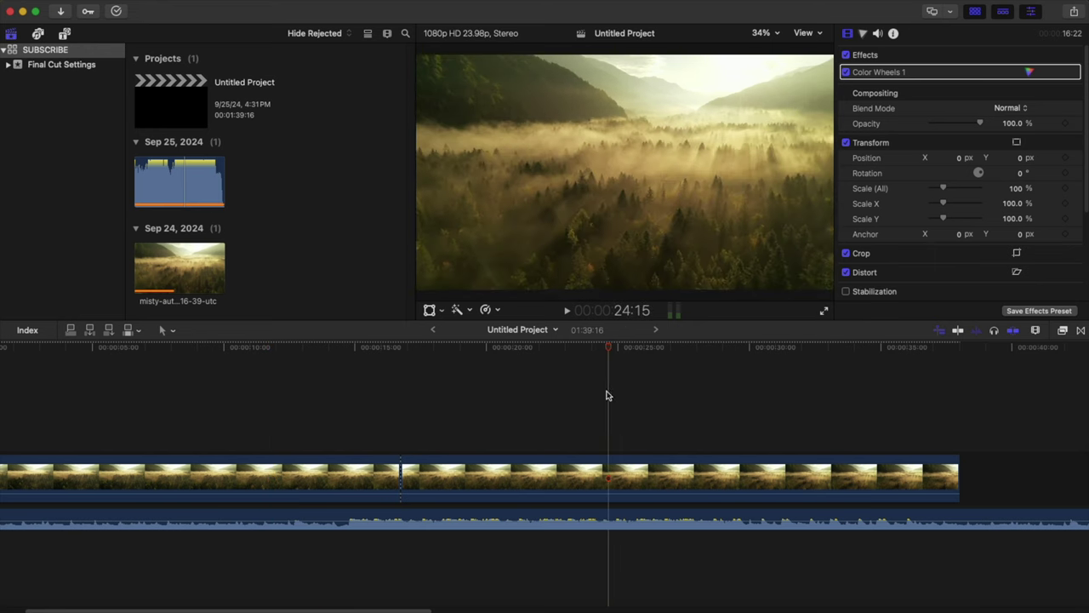
key(Up)
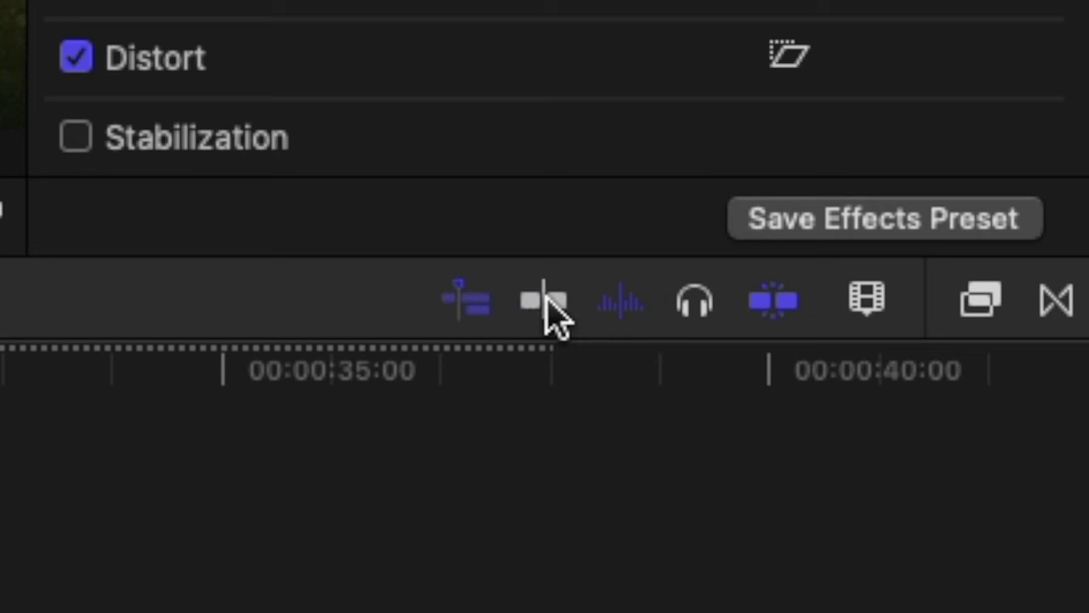